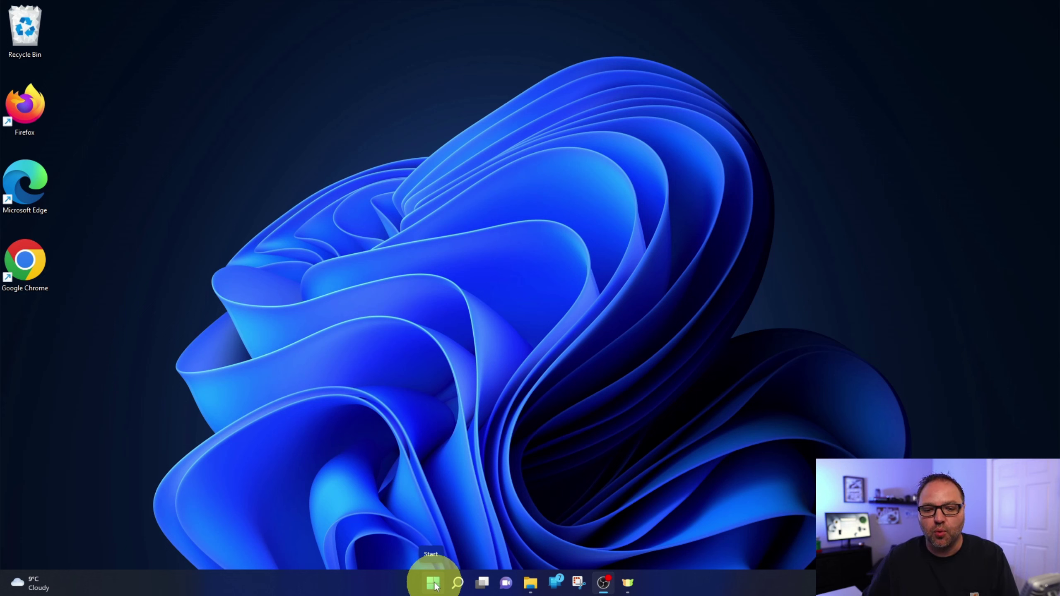
# Step: Launch Windows Settings from the Start button's quick-link menu and go to the Apps page
pyautogui.rightClick(434, 585)
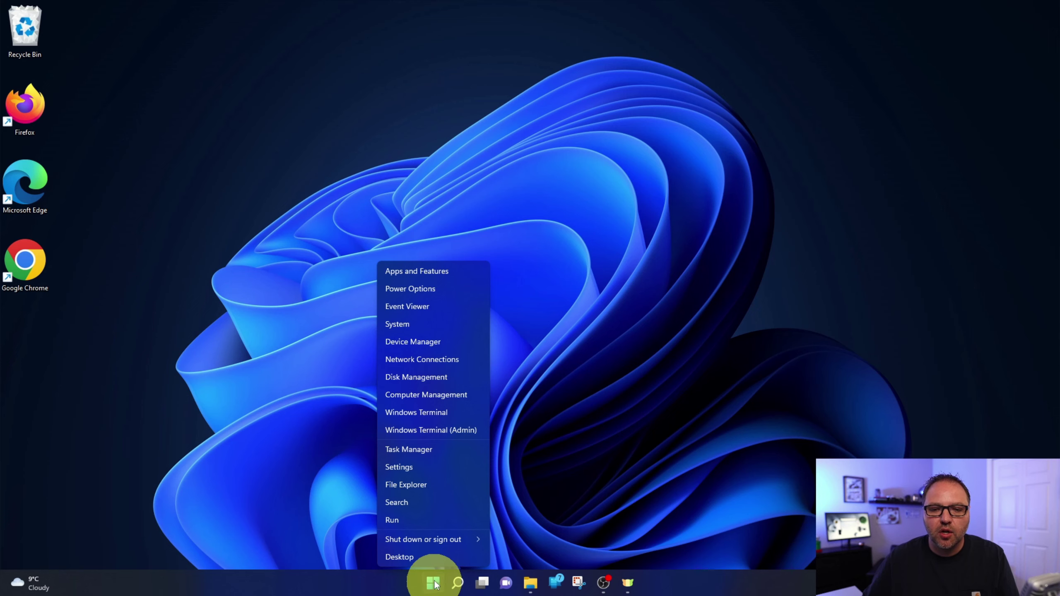
pyautogui.click(410, 470)
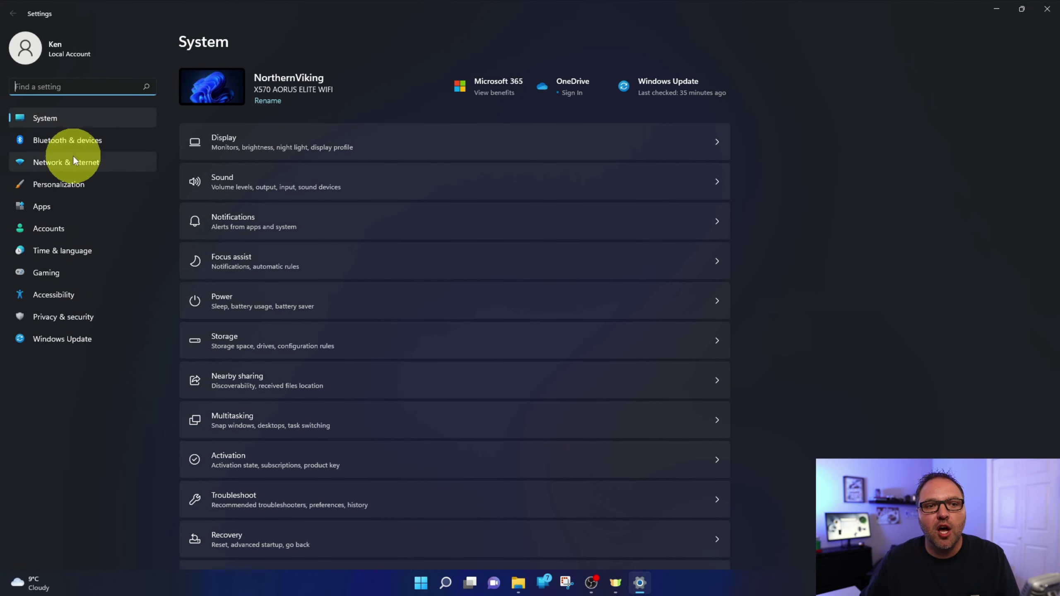
pyautogui.click(57, 209)
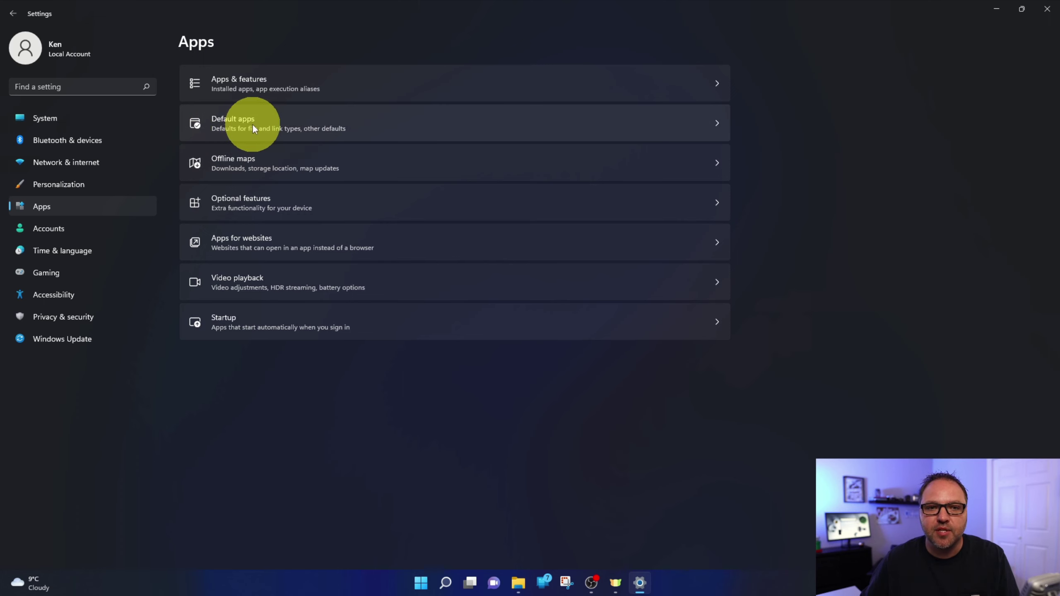
# Step: Go to Default apps and scroll the installed-app list down to Microsoft Edge
pyautogui.click(253, 125)
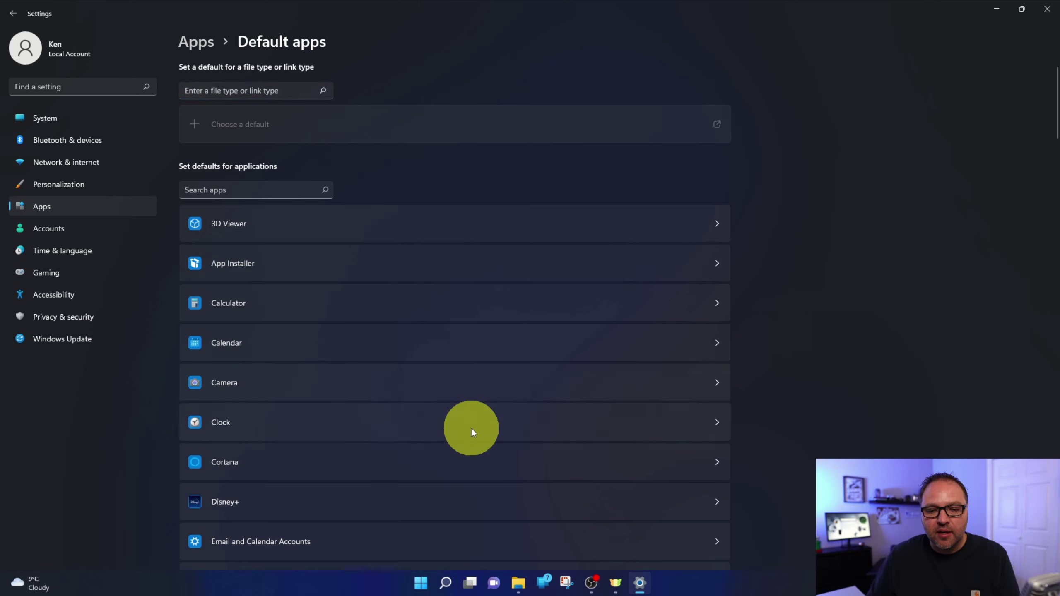
pyautogui.moveTo(446, 583)
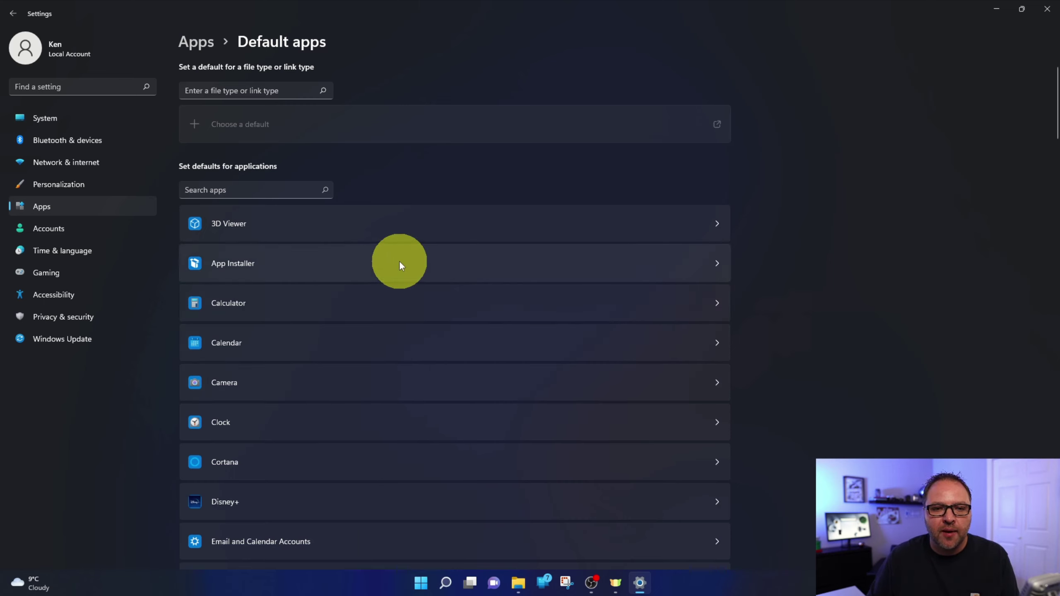
pyautogui.scroll(-3, 402, 254)
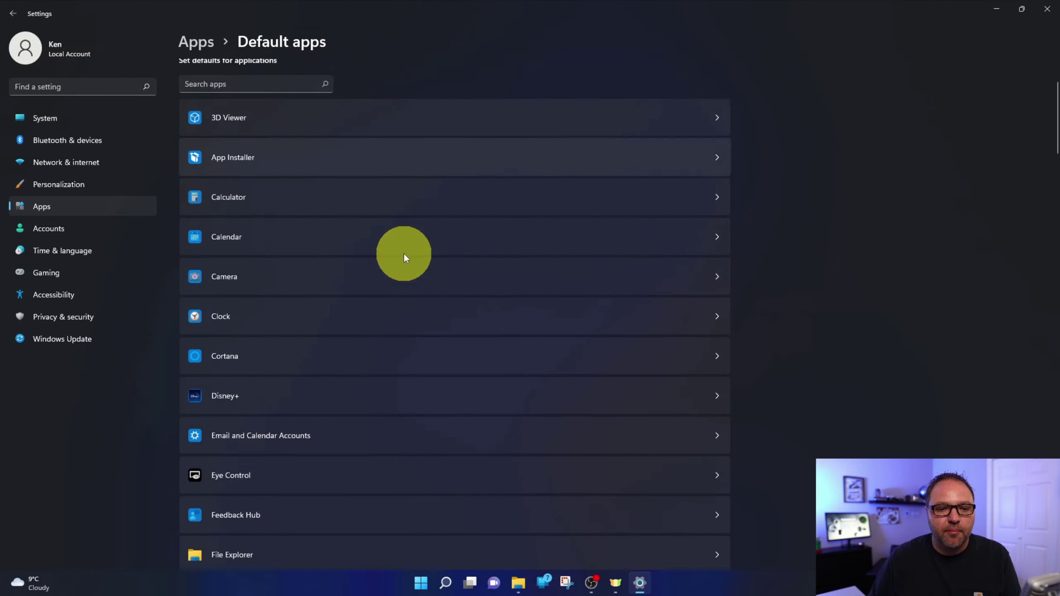
pyautogui.scroll(-3, 404, 258)
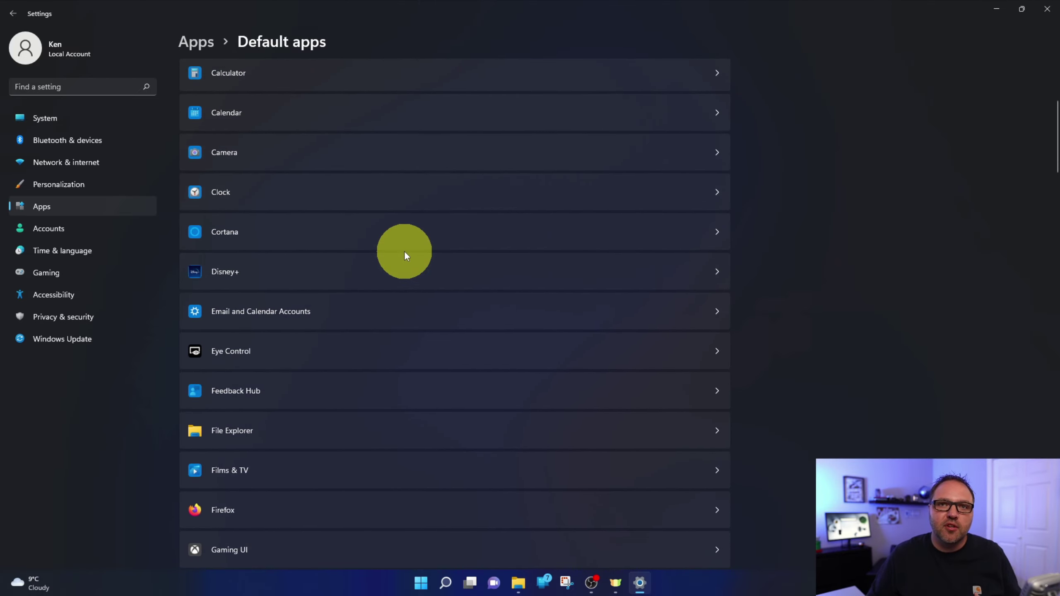
pyautogui.scroll(-8, 405, 253)
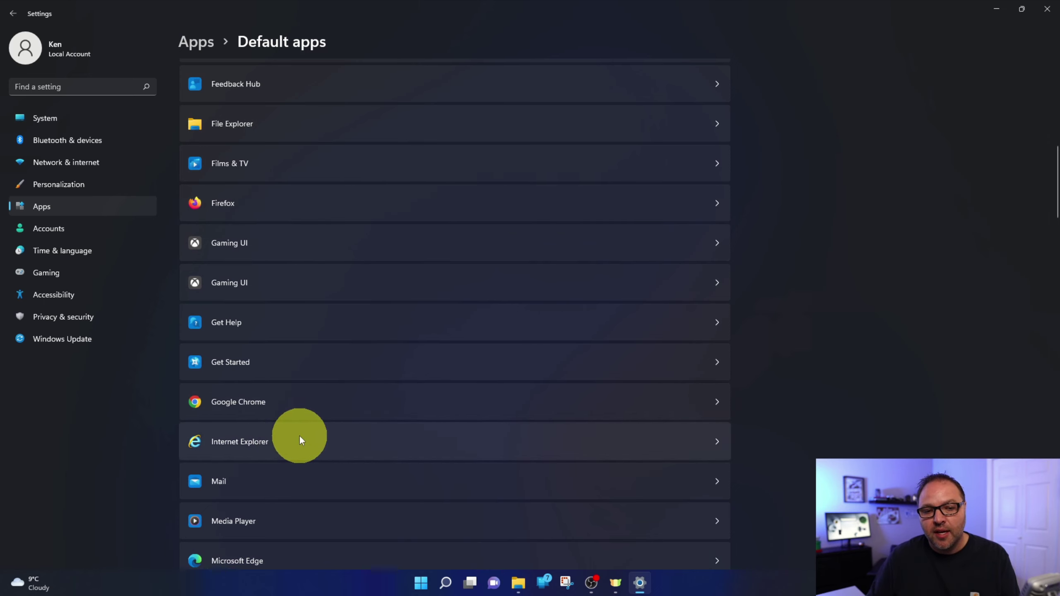
pyautogui.scroll(-4, 340, 392)
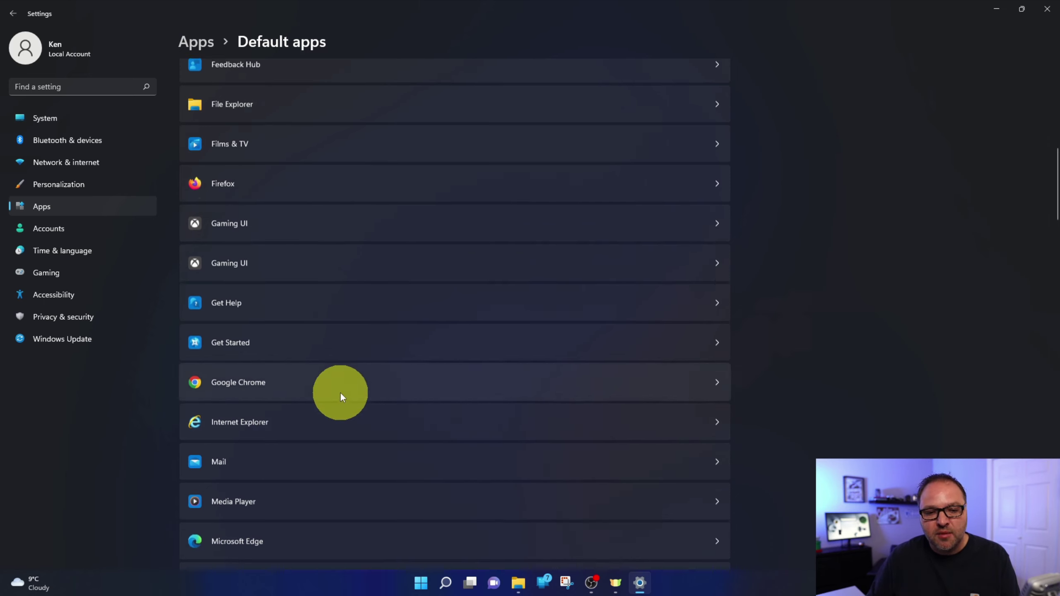
pyautogui.click(321, 408)
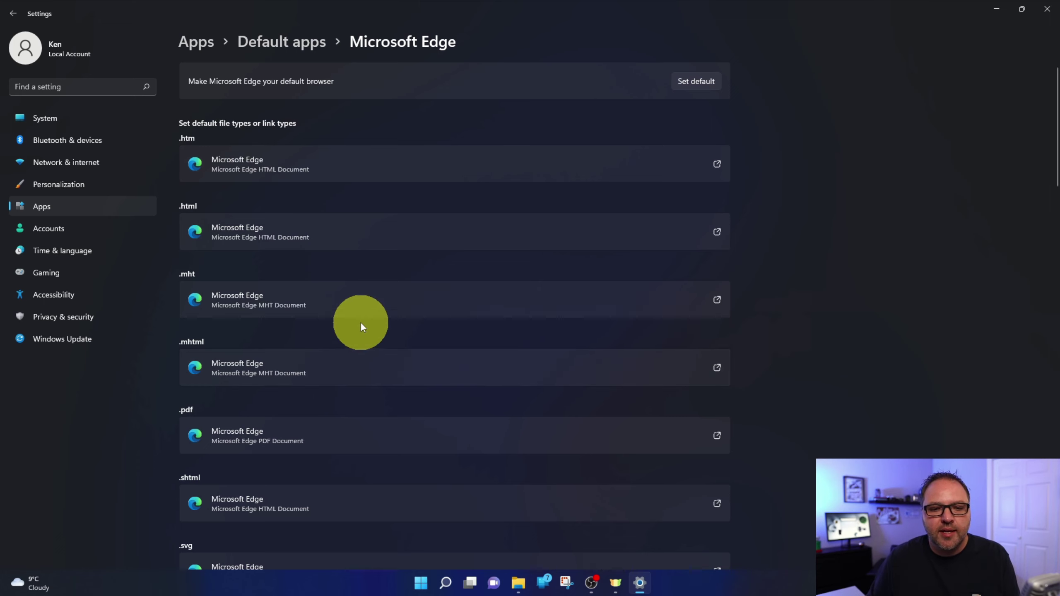
pyautogui.scroll(-7, 362, 325)
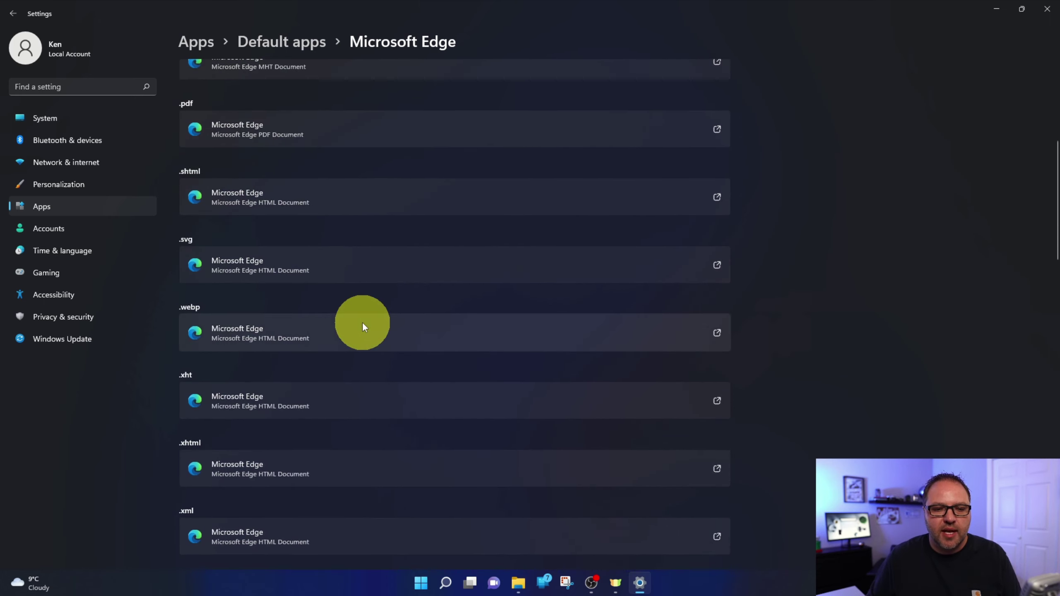
pyautogui.scroll(-7, 365, 318)
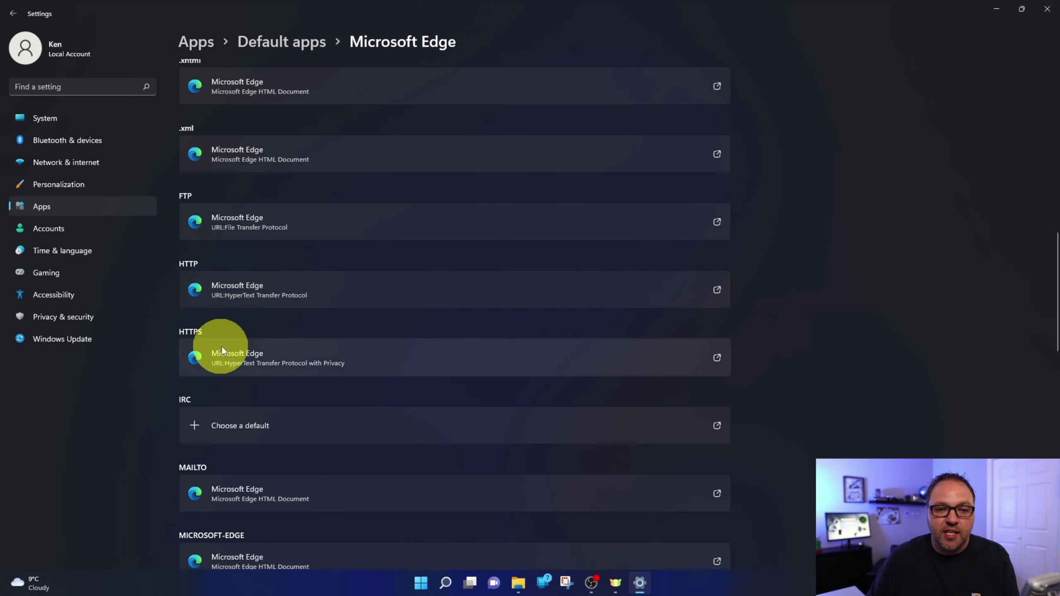
pyautogui.scroll(8, 328, 358)
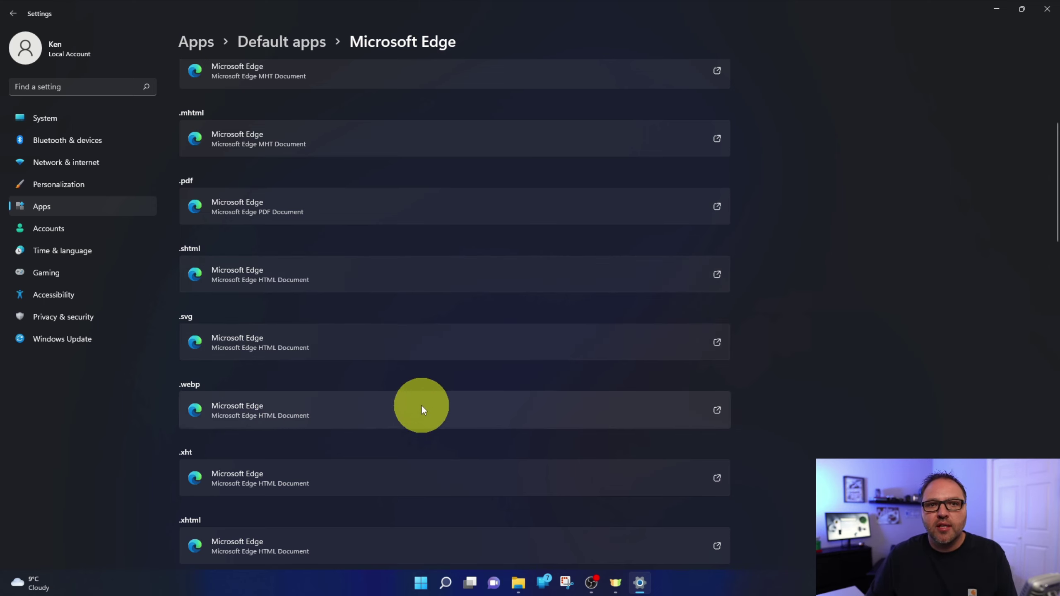
pyautogui.scroll(5, 421, 413)
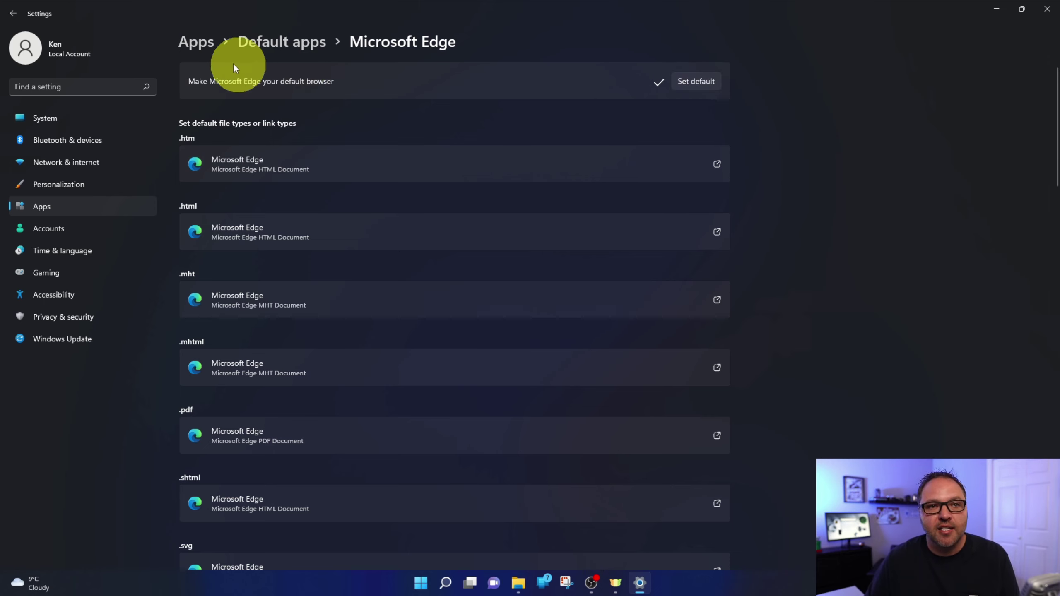
# Step: Return to the Default apps list and review Firefox's default file types and link types
pyautogui.click(13, 13)
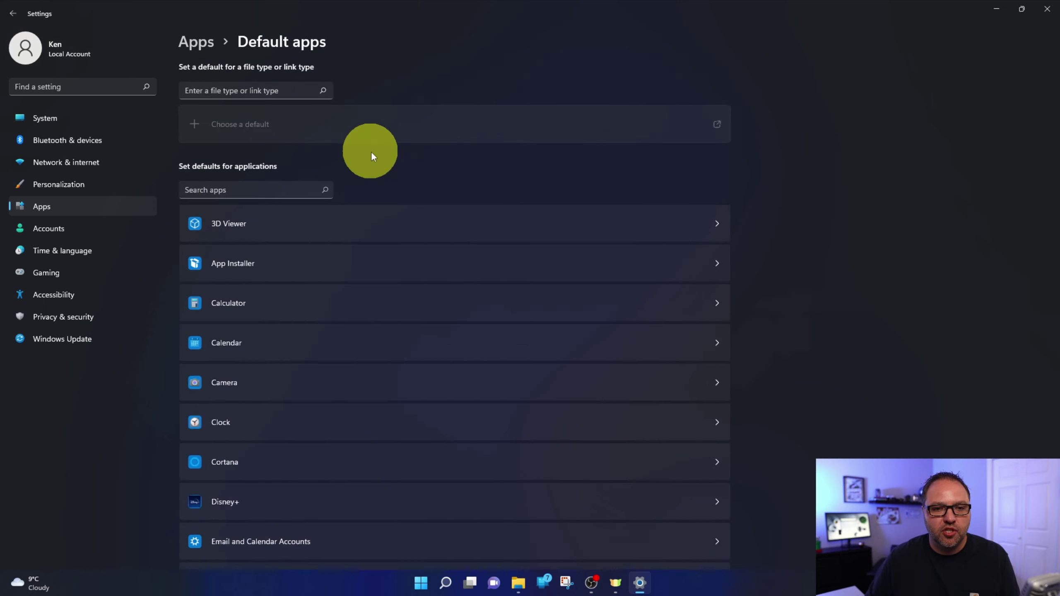
pyautogui.scroll(-10, 445, 165)
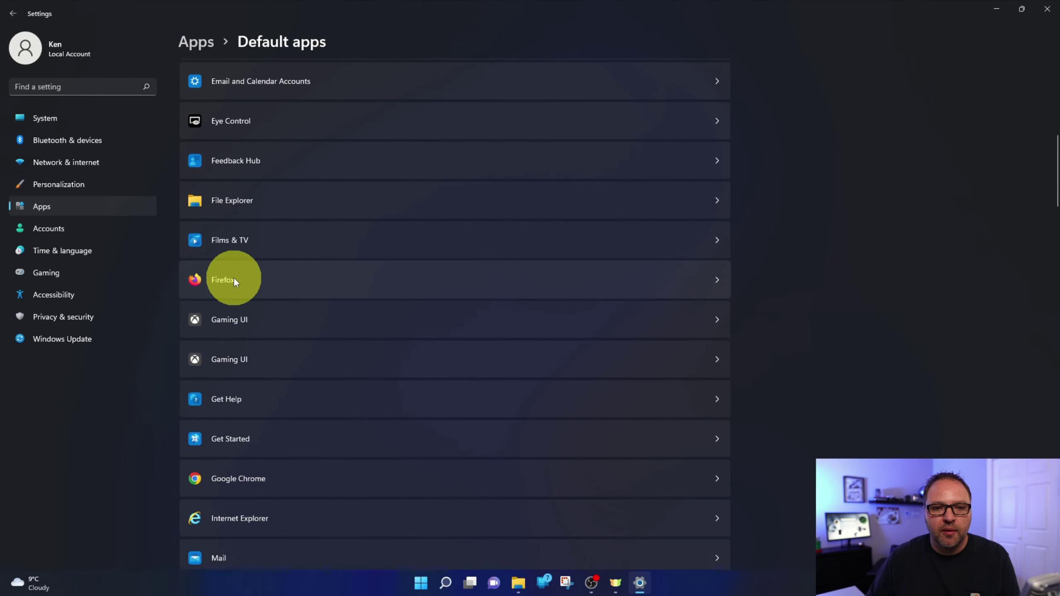
pyautogui.click(234, 281)
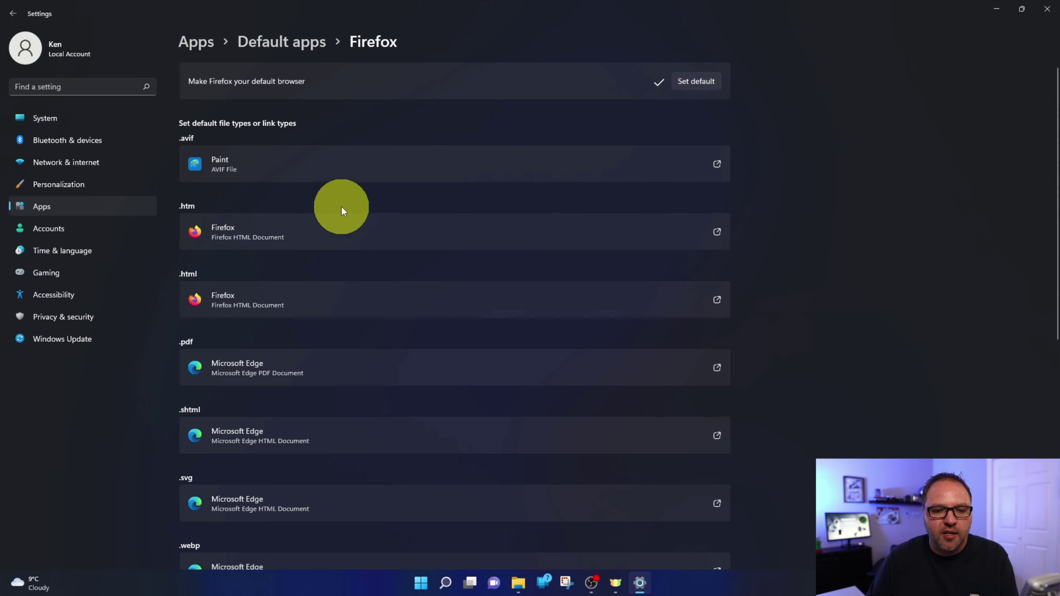
pyautogui.scroll(-10, 340, 208)
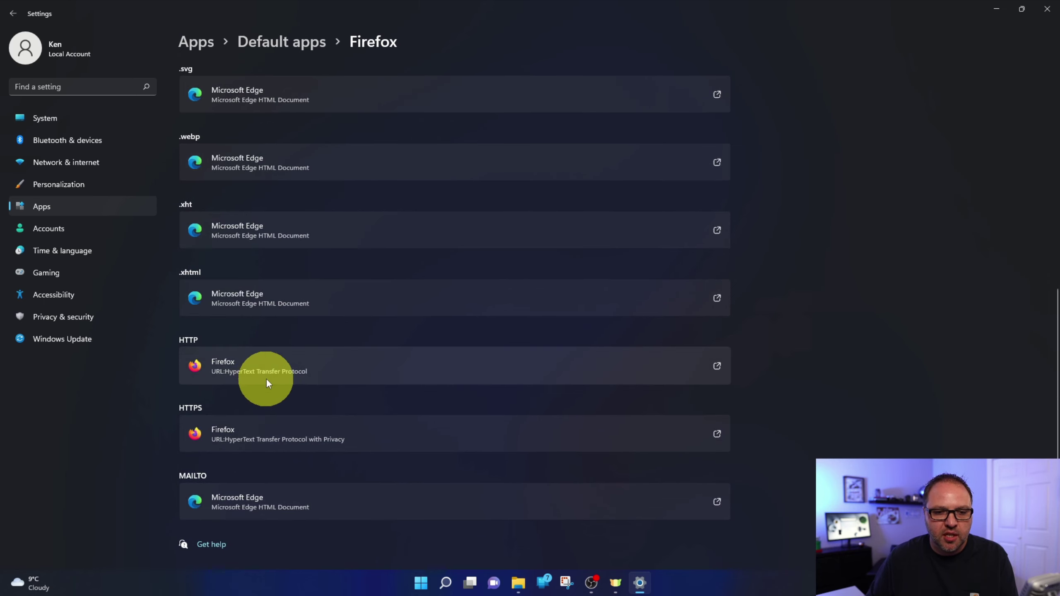
pyautogui.scroll(7, 295, 408)
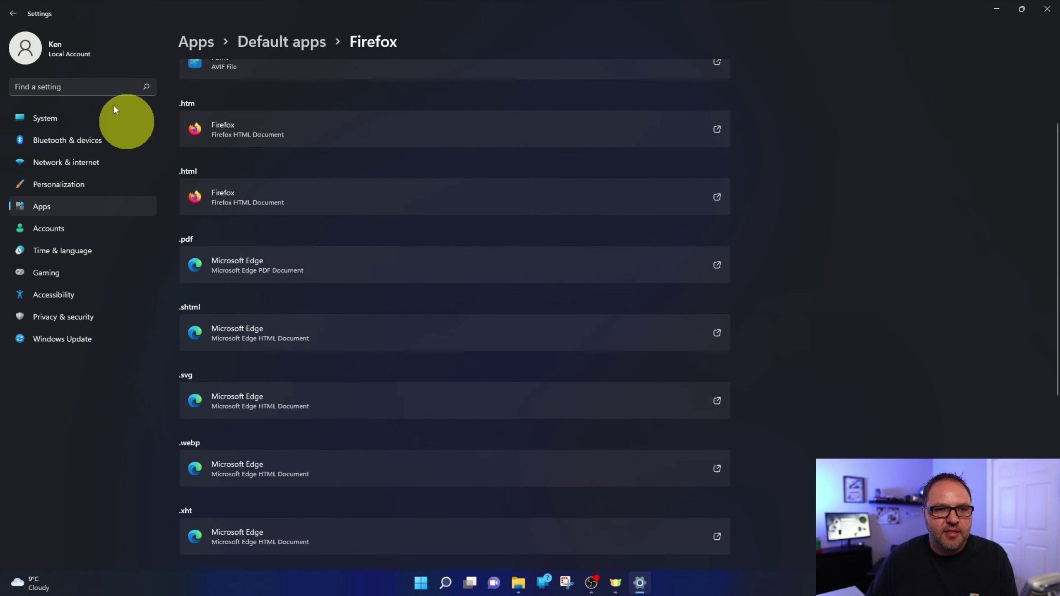
# Step: Back in Default apps, go to Google Chrome's page and review its file-type assignments
pyautogui.click(13, 14)
pyautogui.scroll(-5, 438, 328)
pyautogui.scroll(-6, 437, 324)
pyautogui.click(271, 397)
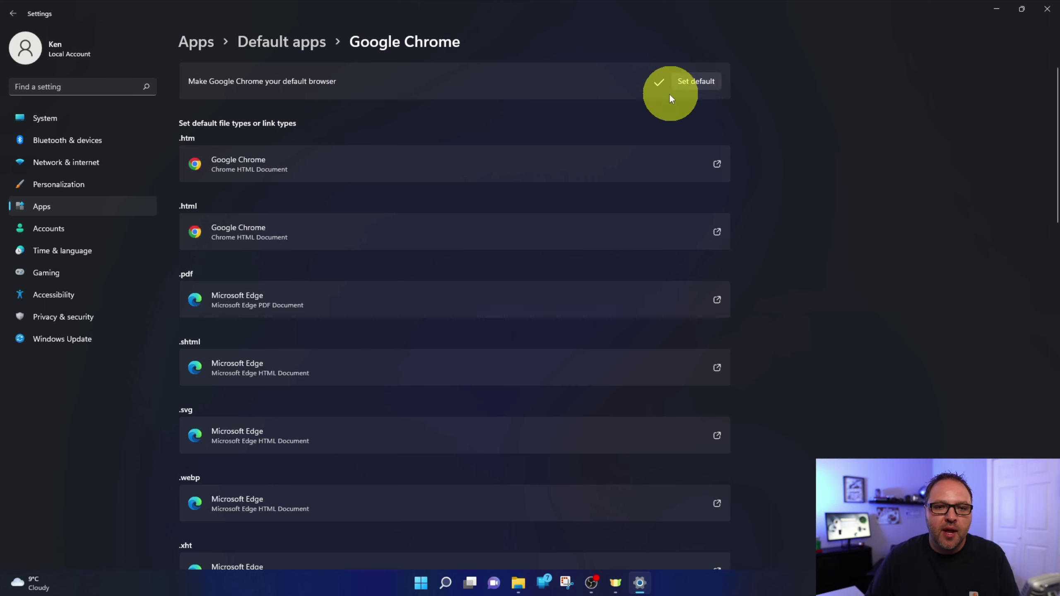
pyautogui.scroll(-2, 539, 121)
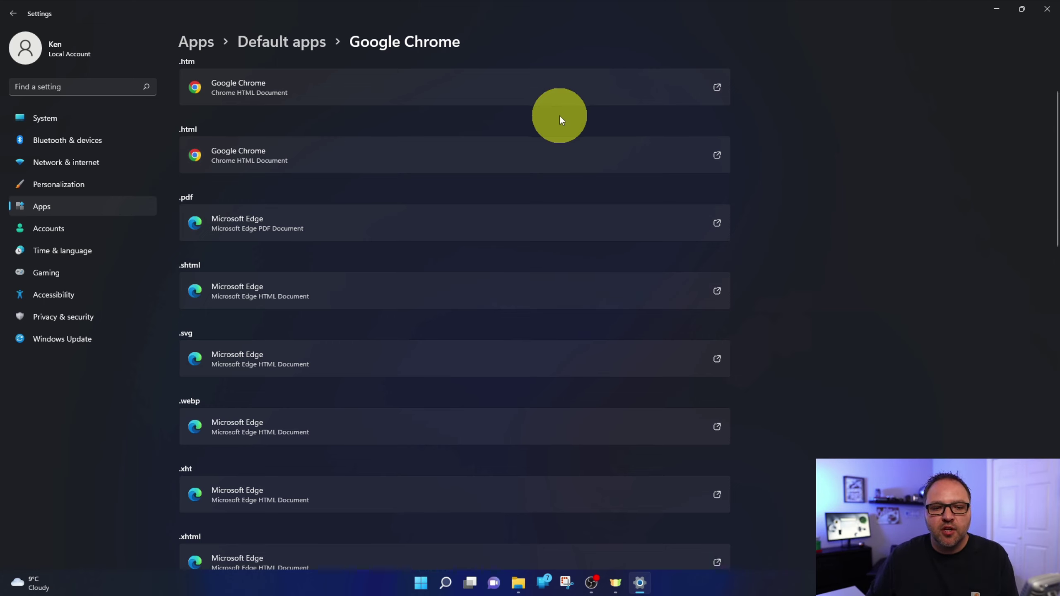
pyautogui.scroll(-2, 374, 458)
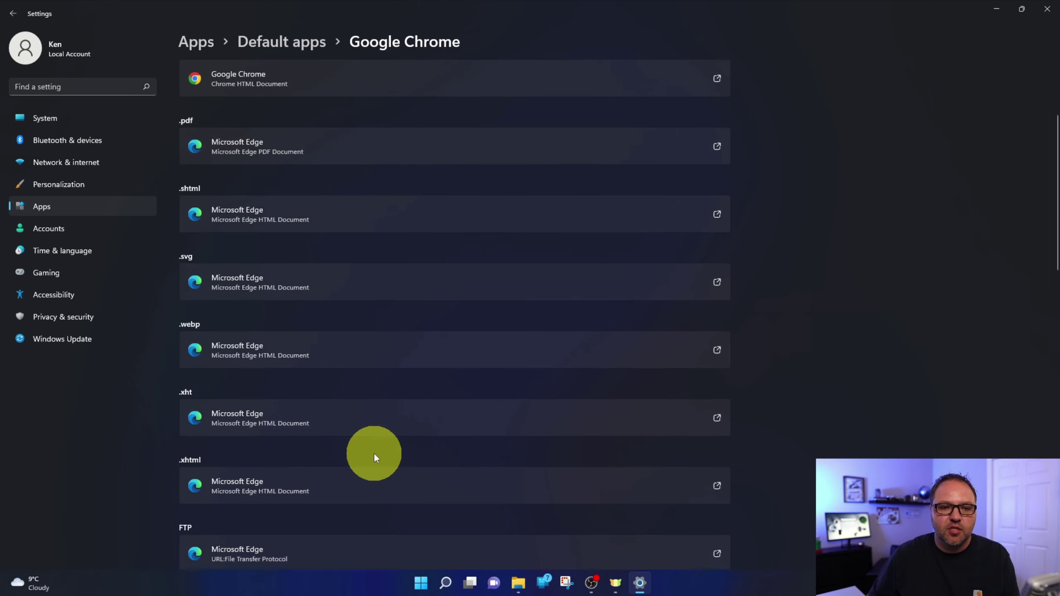
pyautogui.scroll(2, 421, 359)
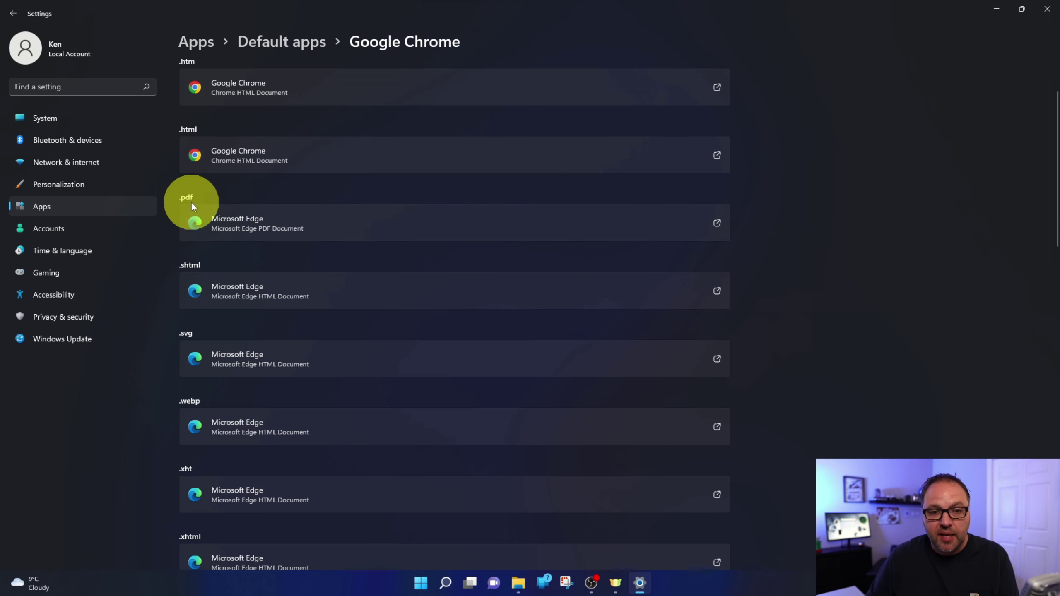
# Step: Switch .pdf, .svg and .webp from Microsoft Edge to Google Chrome
pyautogui.click(717, 225)
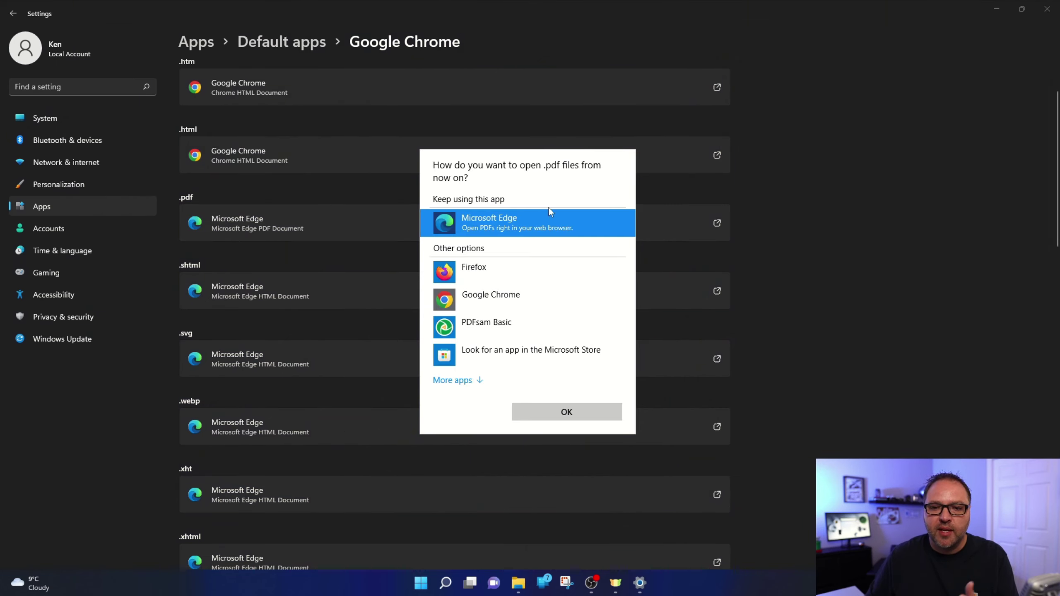
pyautogui.click(491, 300)
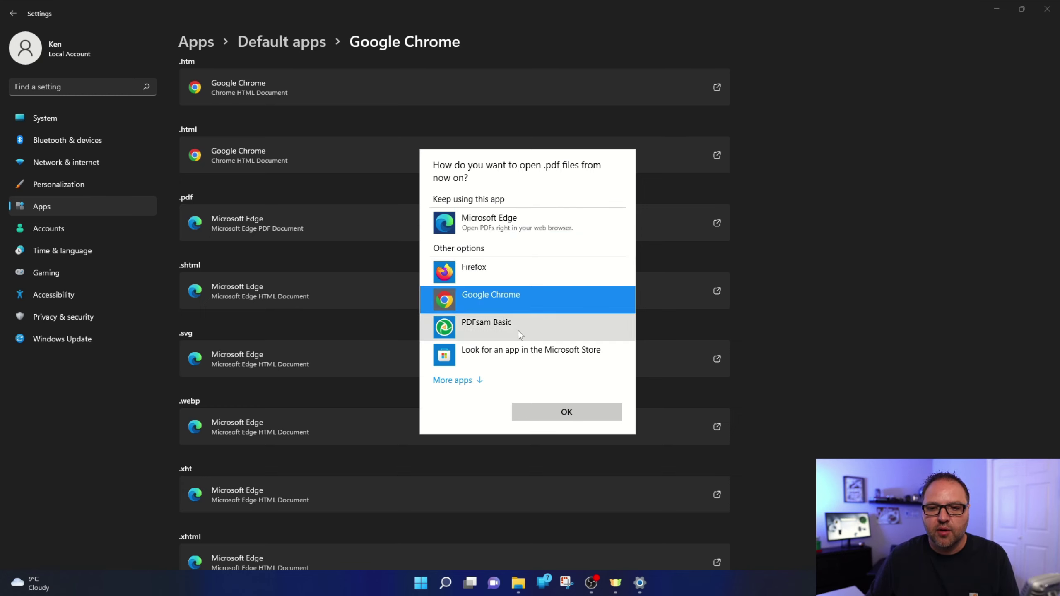
pyautogui.click(572, 412)
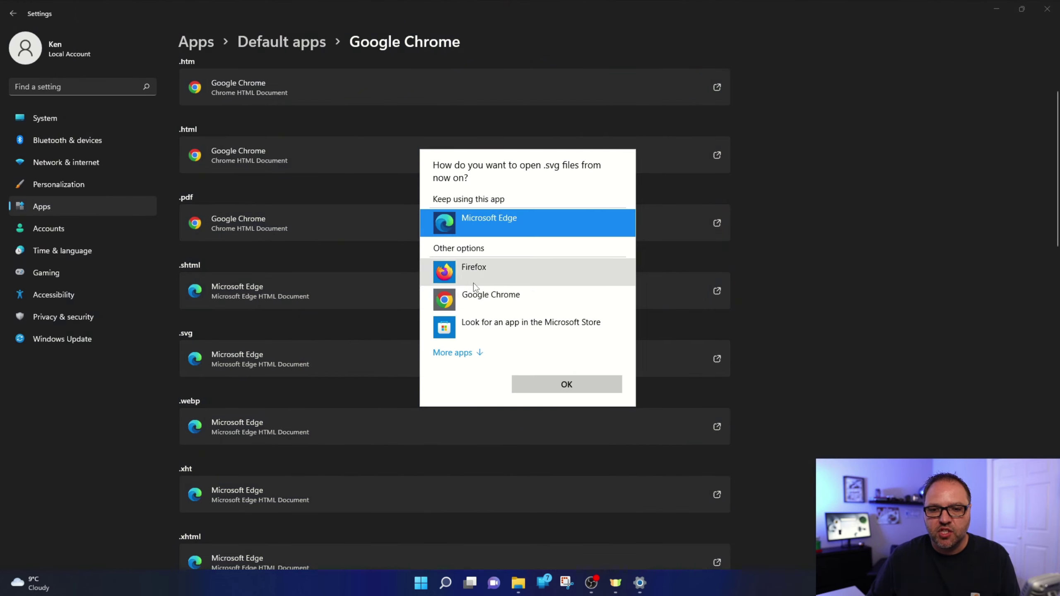
pyautogui.click(481, 298)
pyautogui.click(548, 387)
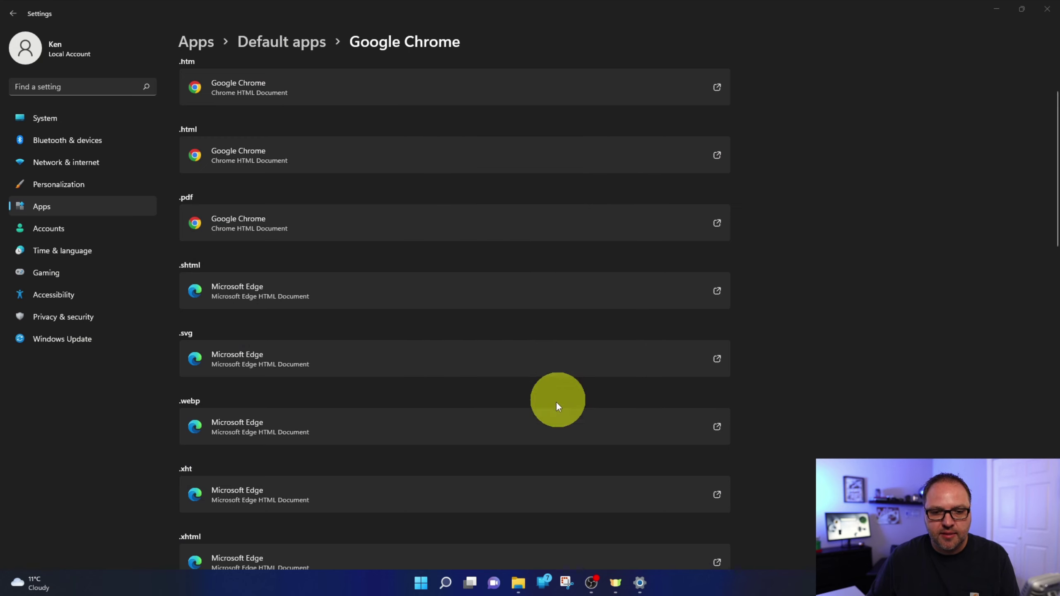
pyautogui.click(716, 427)
pyautogui.click(509, 305)
pyautogui.click(573, 415)
pyautogui.scroll(3, 430, 292)
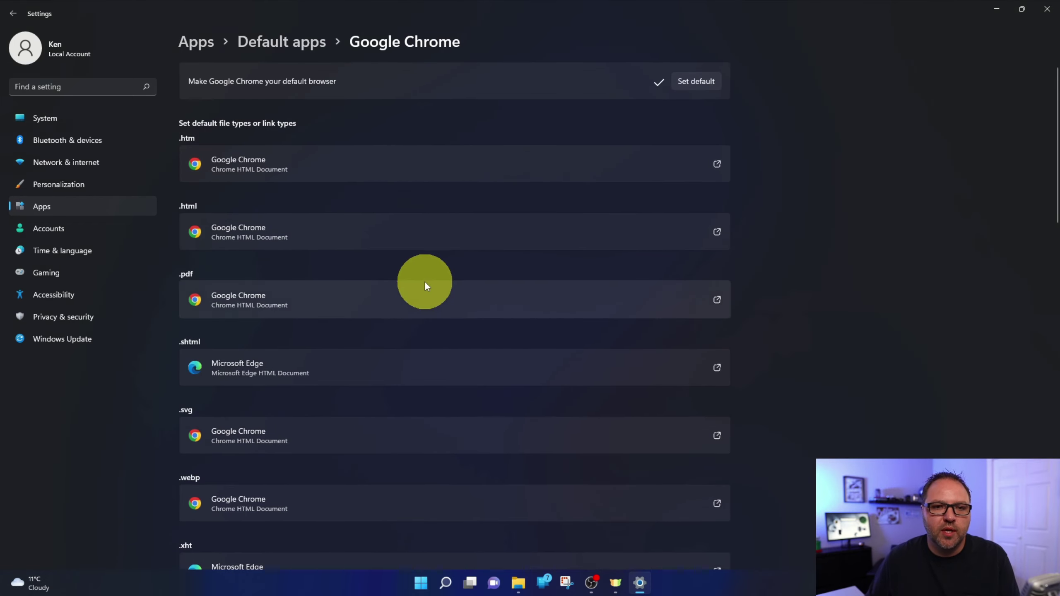
pyautogui.scroll(-3, 417, 286)
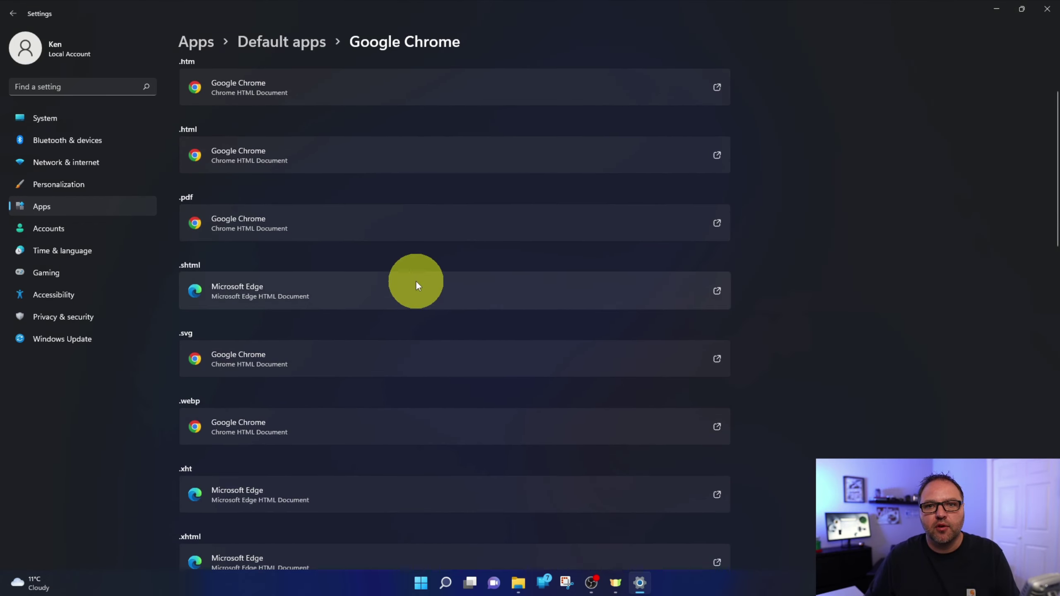
pyautogui.scroll(2, 416, 282)
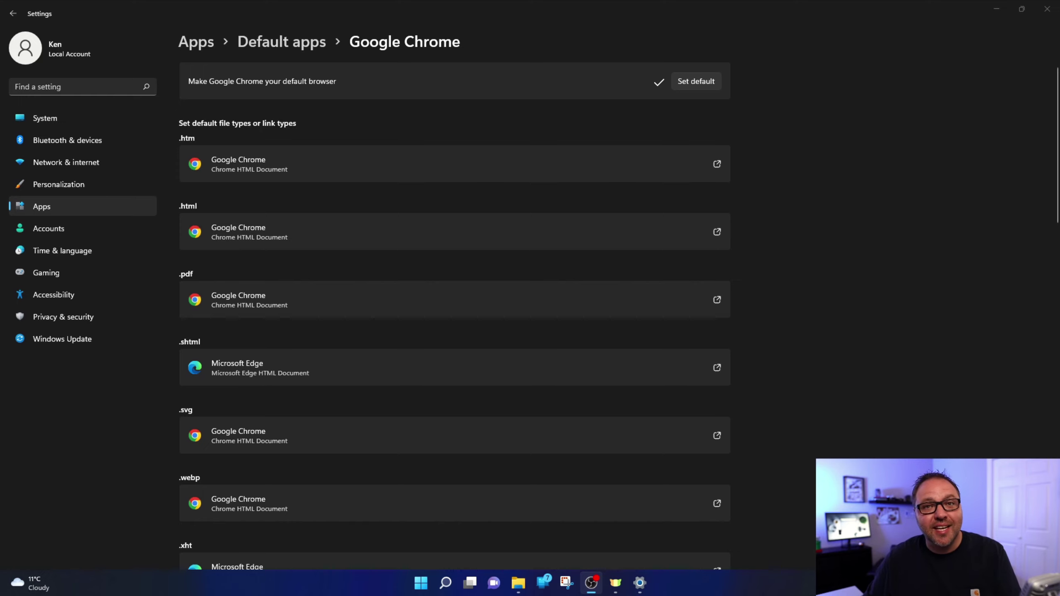